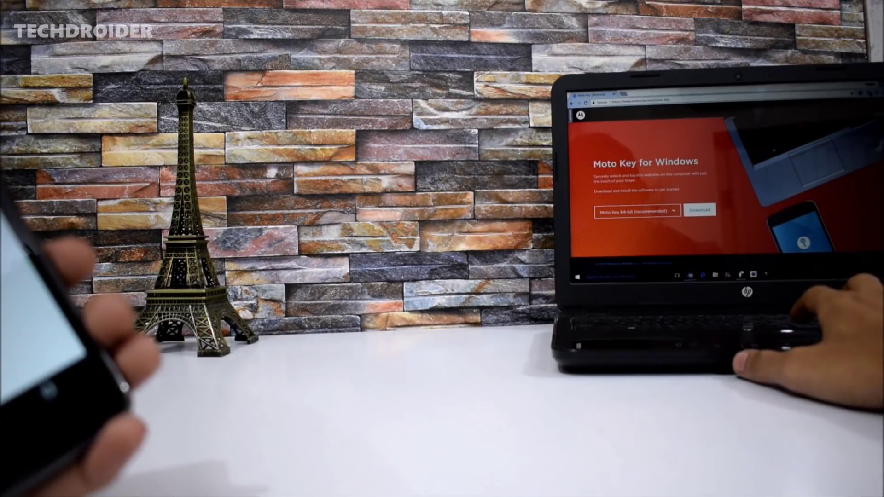
Minimize the browser with Win+D to show the desktop and the Moto Key settings window.
key("super+d")
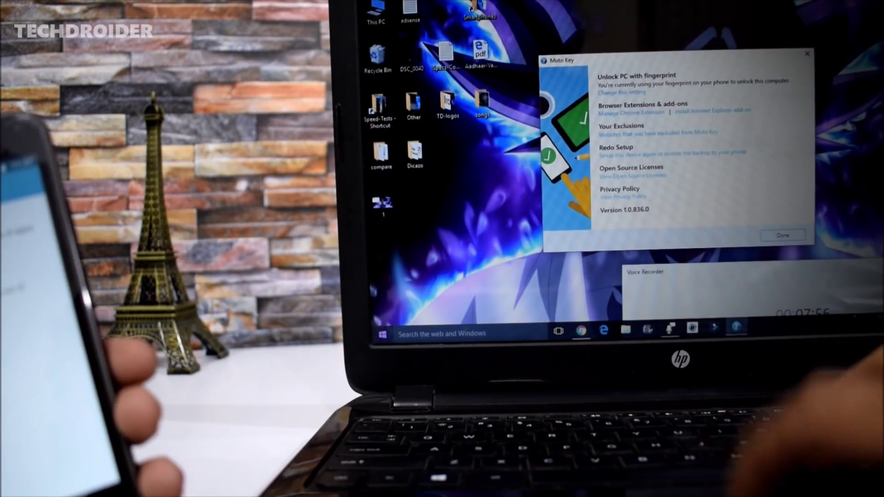
Open the Windows 10 Start menu, where Moto Key appears under recently added apps.
key("super")
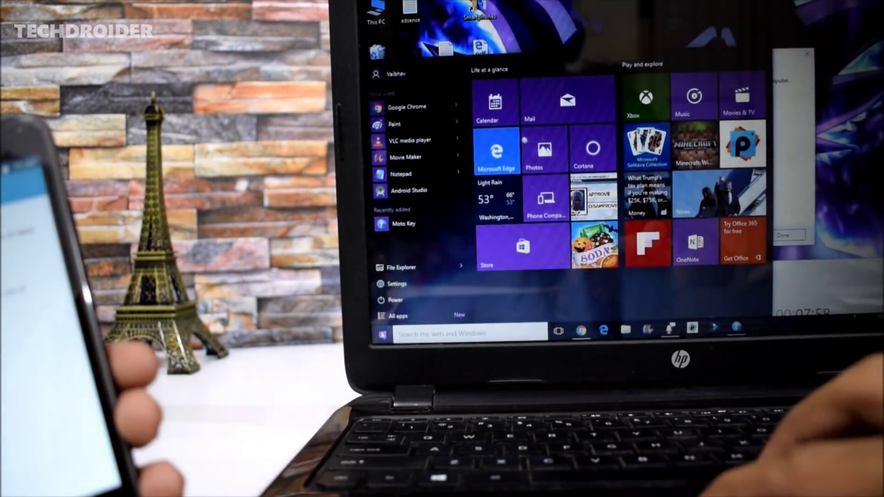